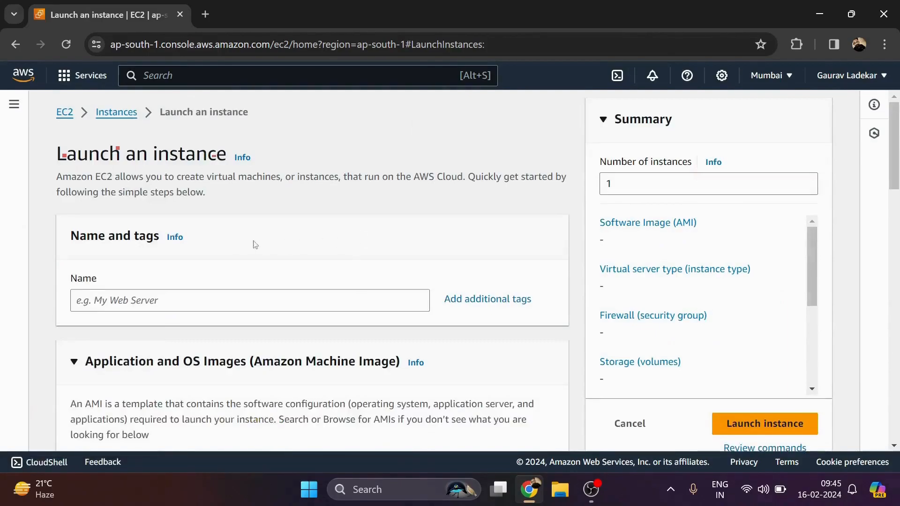
- Name the new EC2 instance "windows"
click(156, 230)
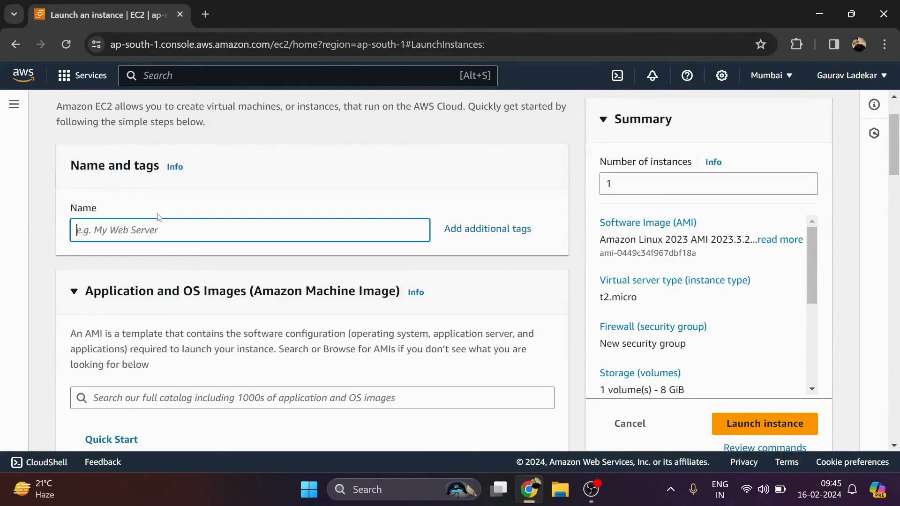
text(windo)
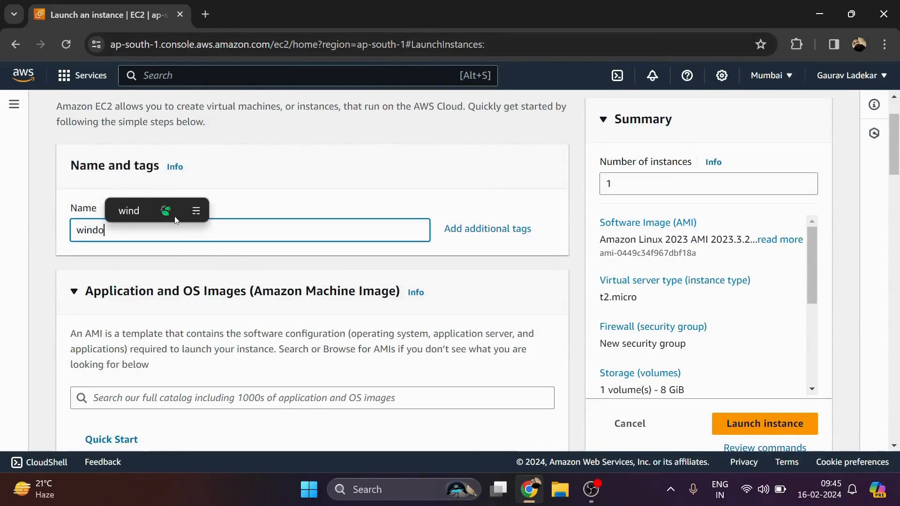
text(ws)
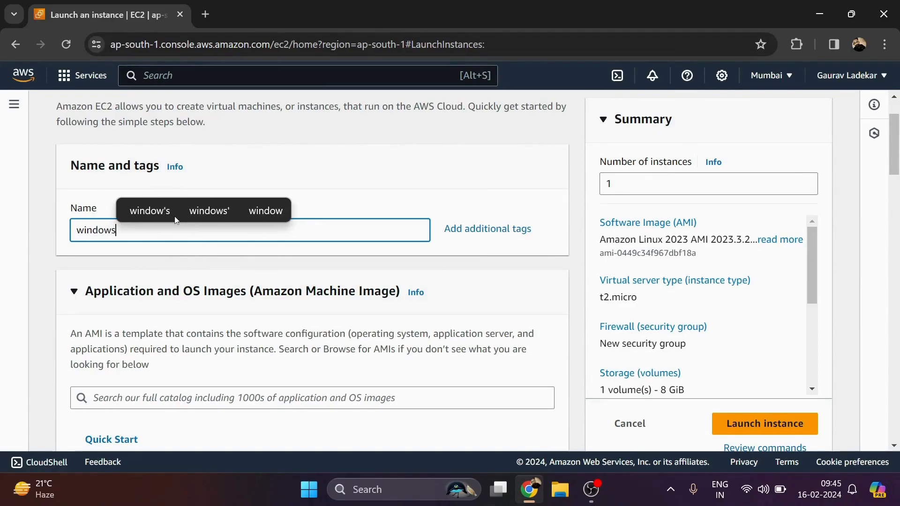
- Choose Windows from the quick-start operating system images as the instance's machine image
scroll(183, 275, down, 3)
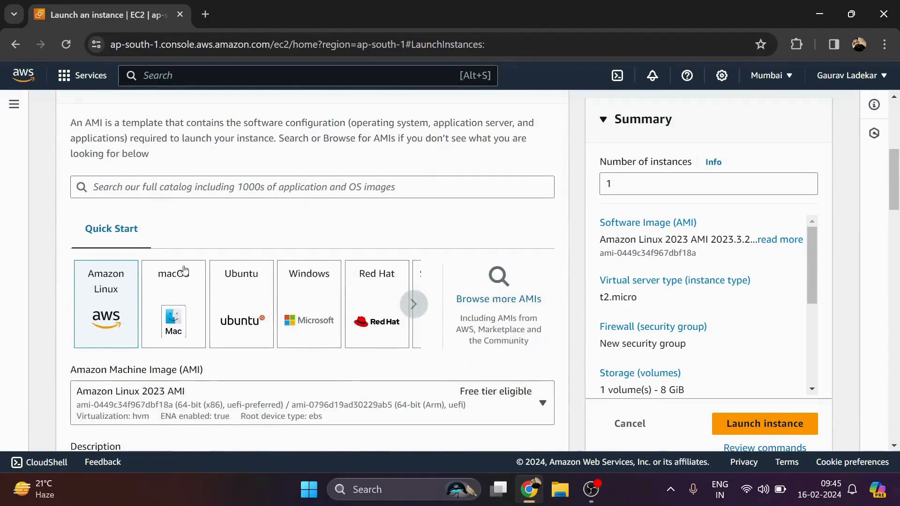
scroll(185, 262, down, 1)
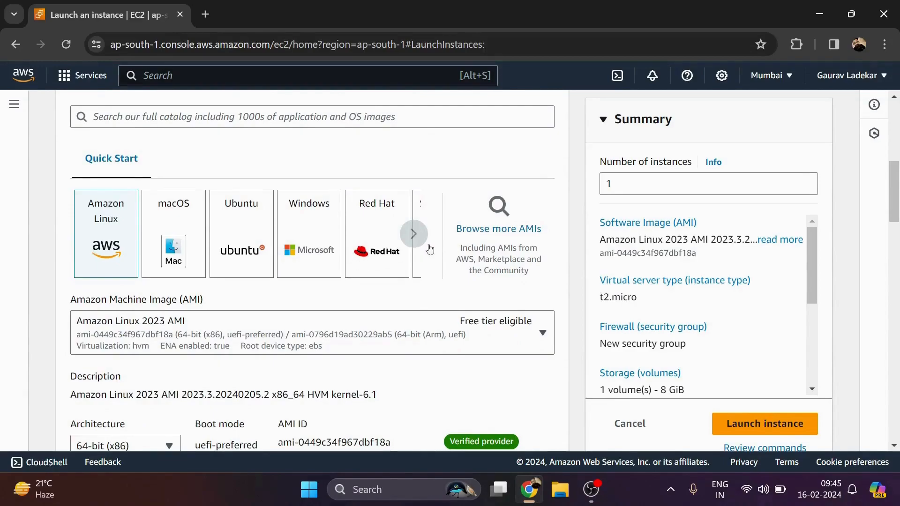
click(412, 233)
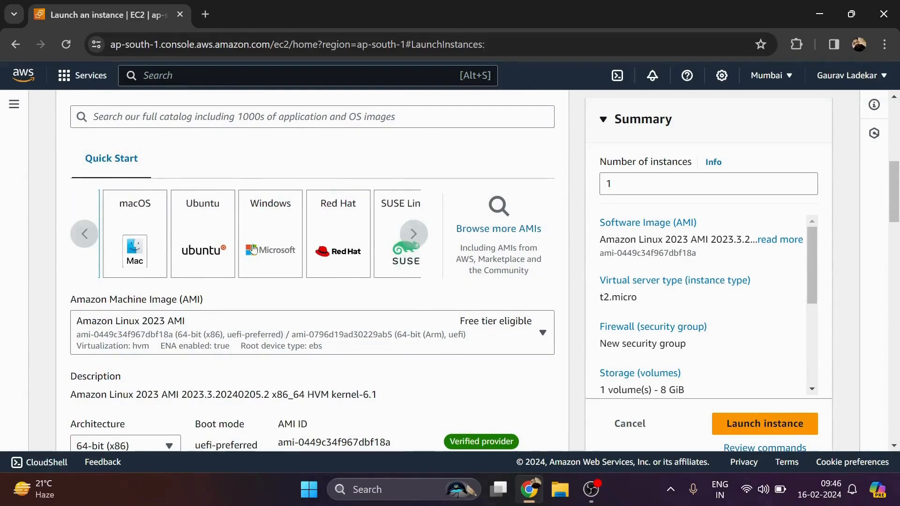
click(269, 244)
scroll(195, 267, down, 1)
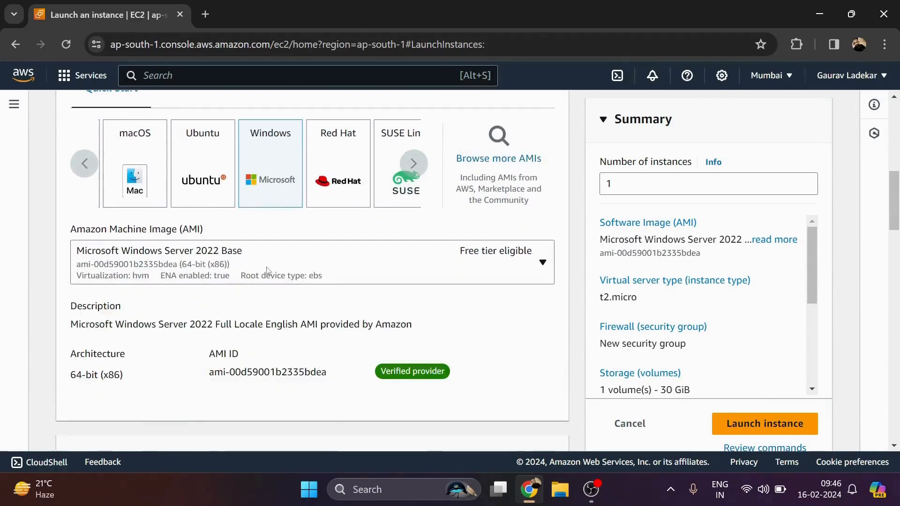
- Create a new RSA key pair named "winkey" in .pem format for logging in to the instance
scroll(108, 264, down, 8)
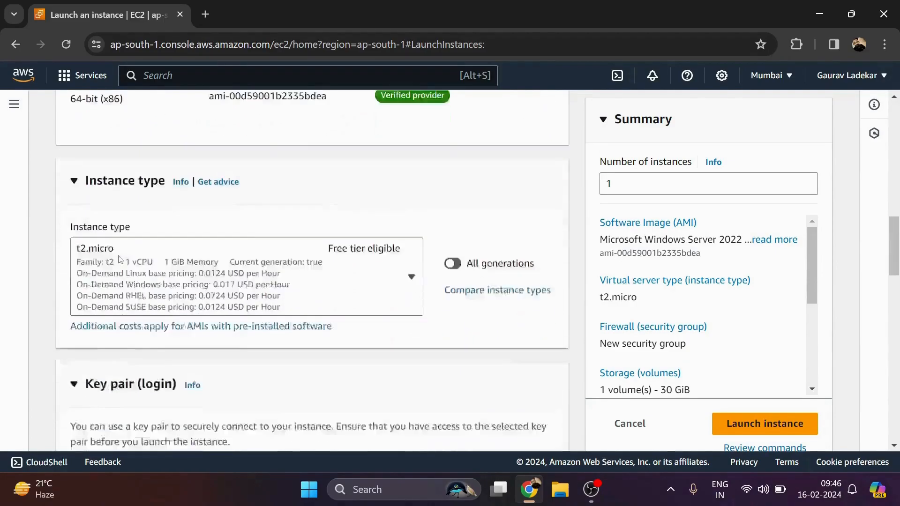
scroll(124, 259, down, 3)
click(468, 207)
click(338, 203)
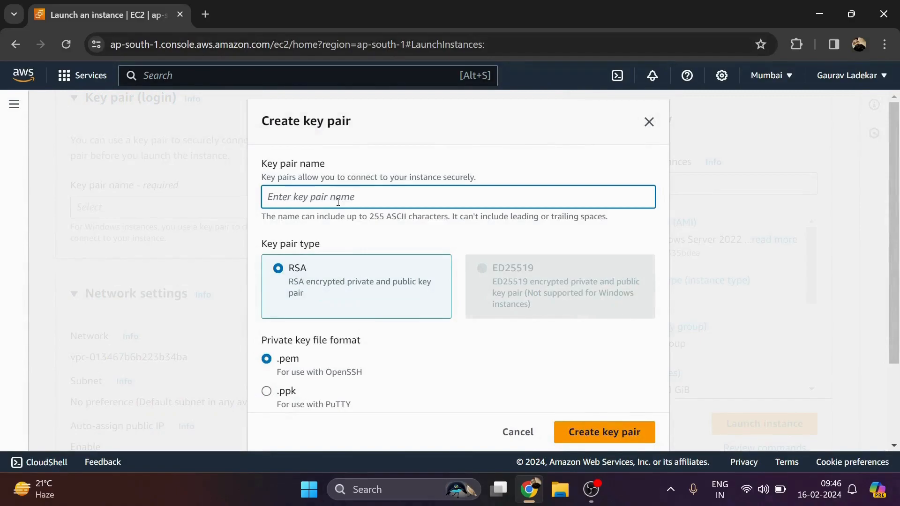
text(winkey)
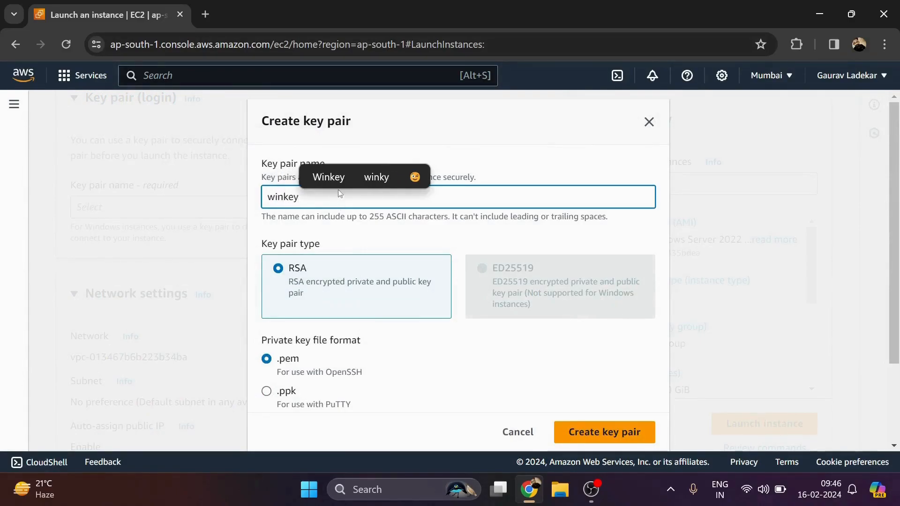
click(584, 432)
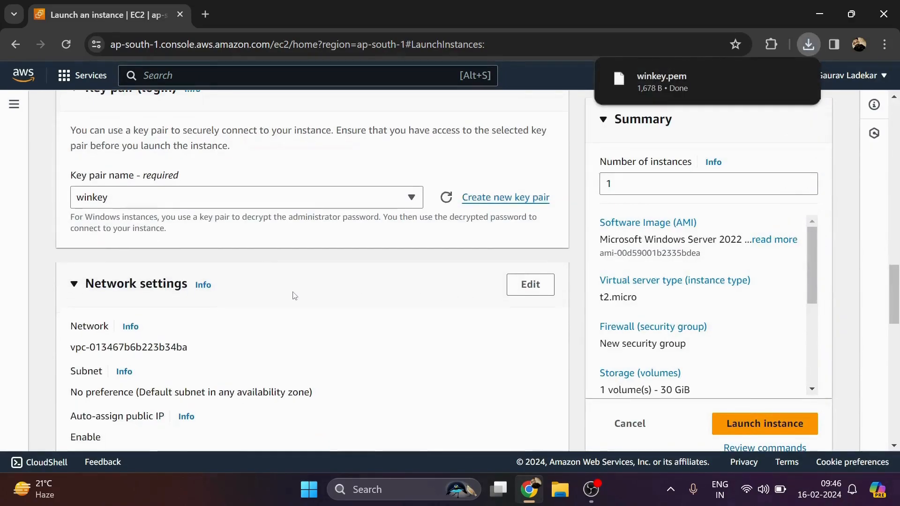
- Launch the instance with the default network and storage settings and expand the launch details
scroll(288, 285, down, 5)
scroll(295, 298, down, 6)
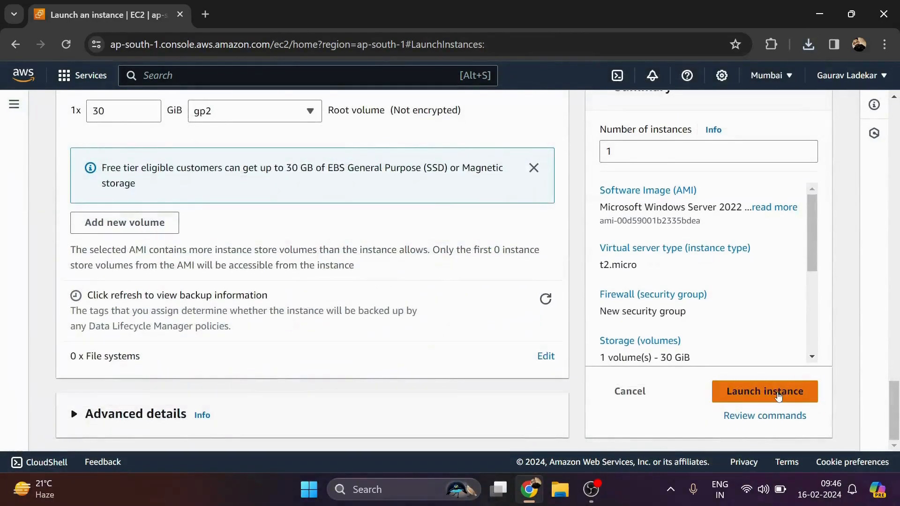
click(778, 396)
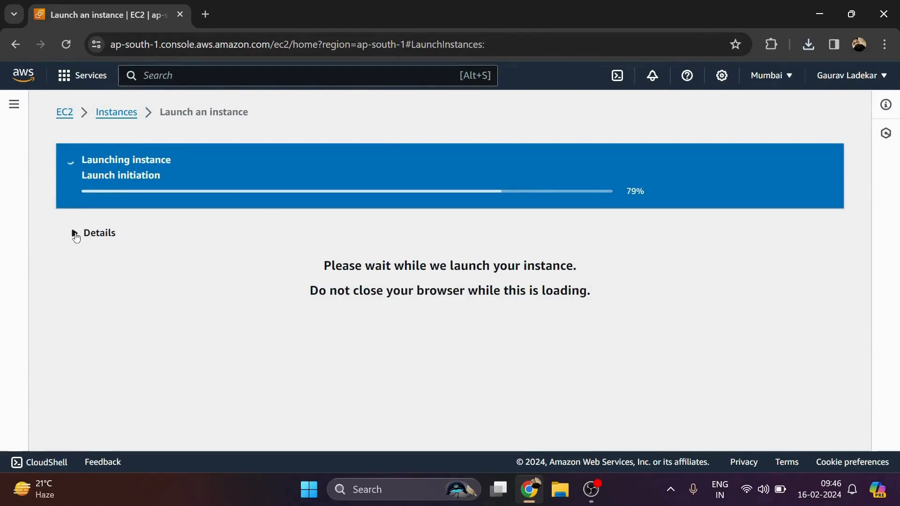
click(74, 233)
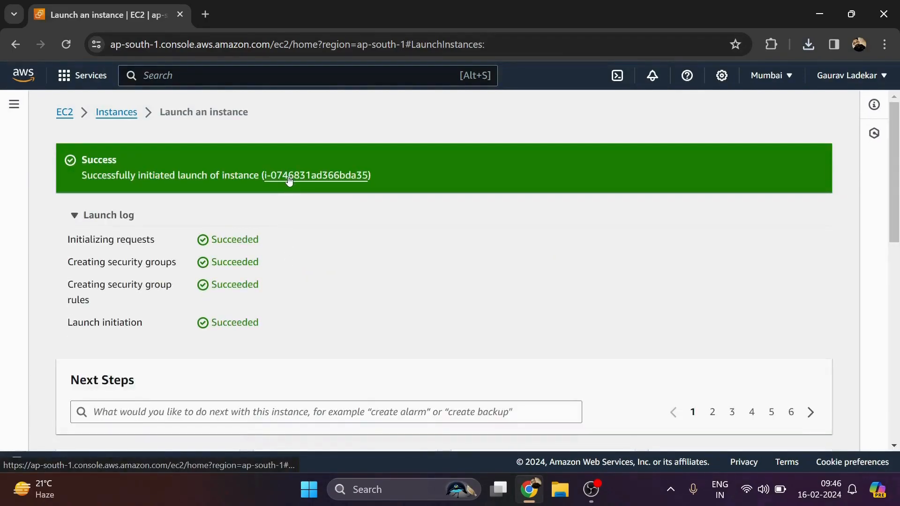
- Open the launched instance in the instances list, select it and refresh the list until its state is Running
click(289, 177)
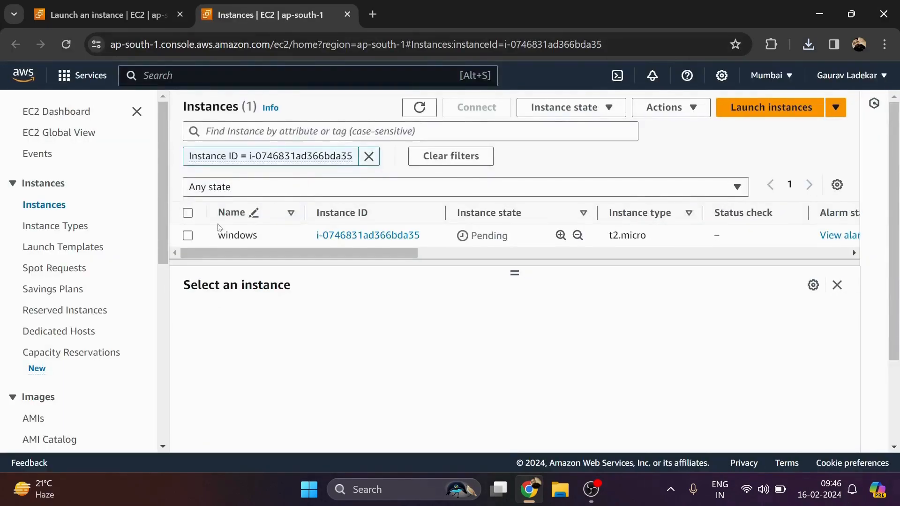
click(314, 236)
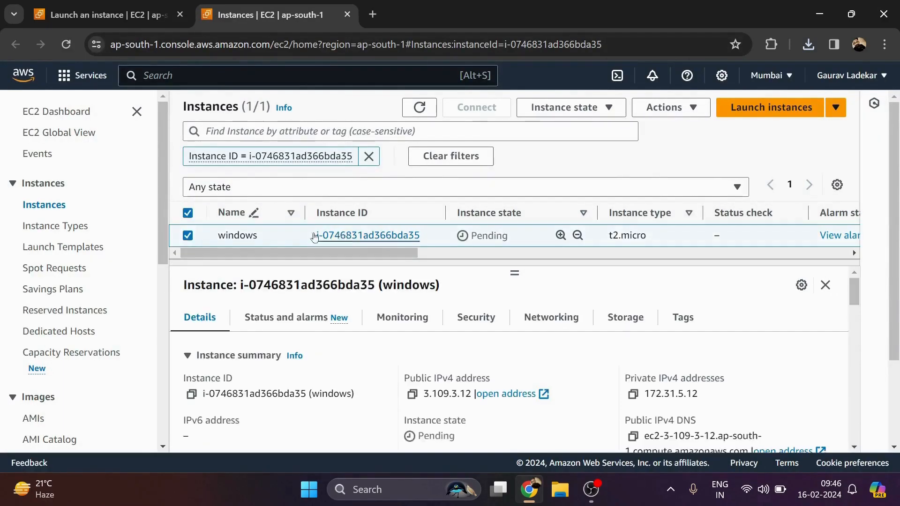
click(419, 108)
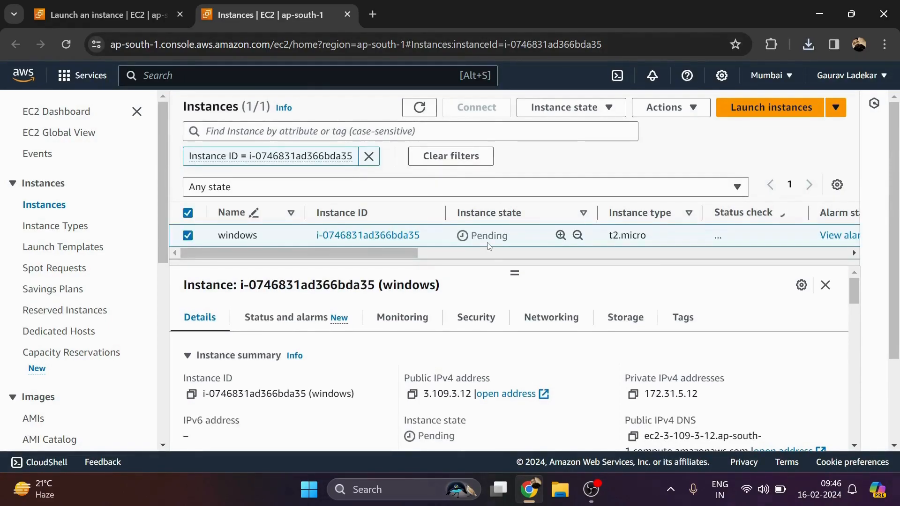
double_click(484, 236)
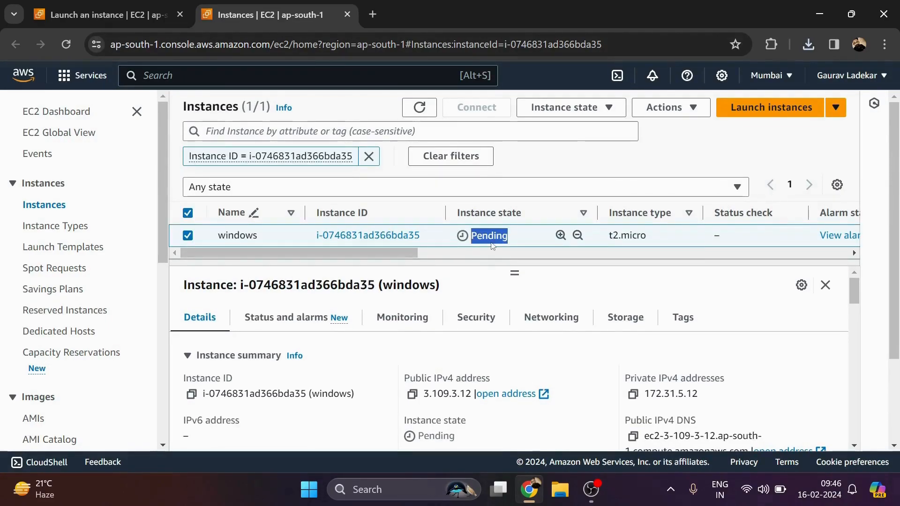
click(482, 250)
click(427, 117)
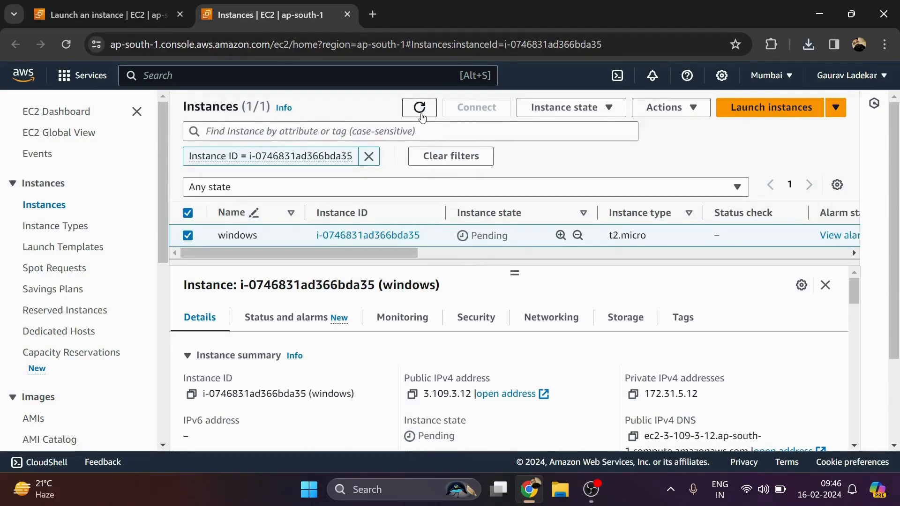
click(419, 115)
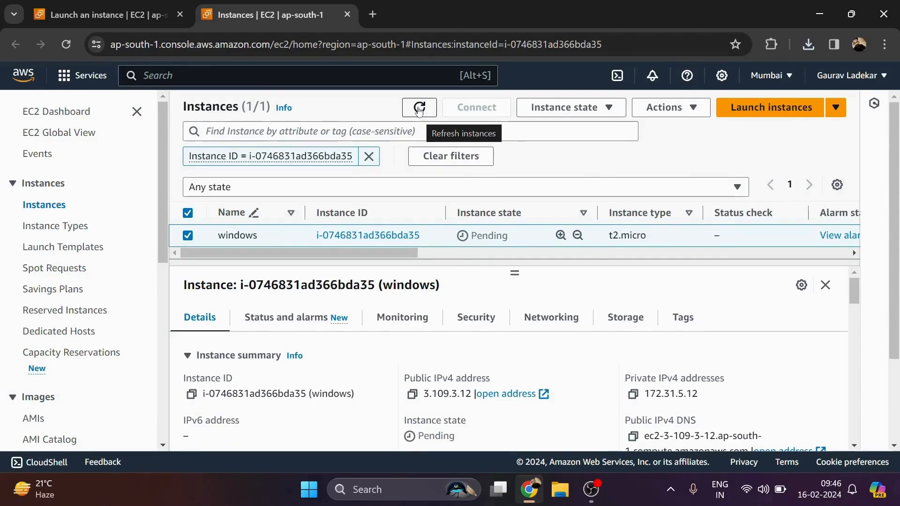
click(419, 110)
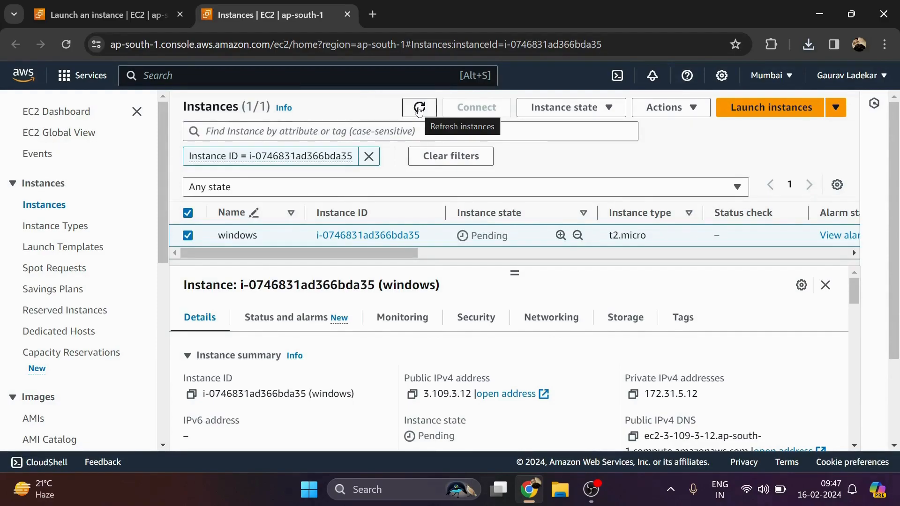
click(419, 109)
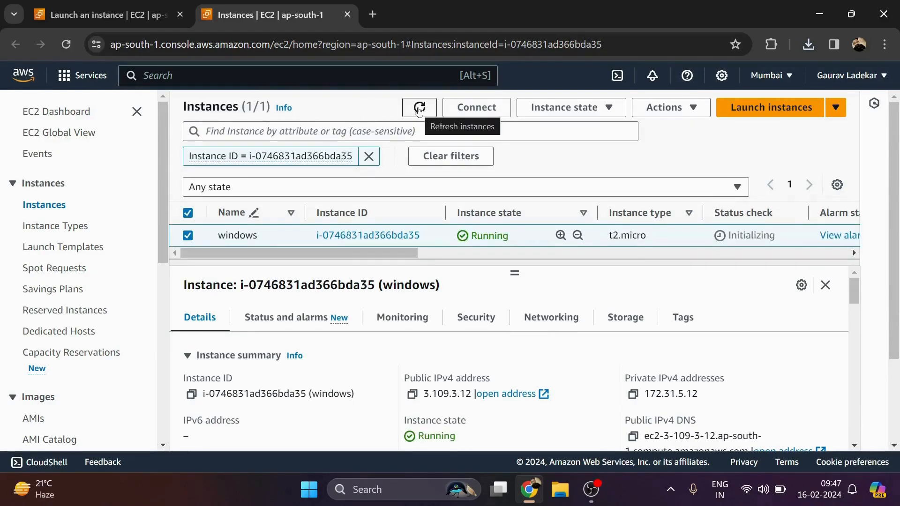
double_click(486, 234)
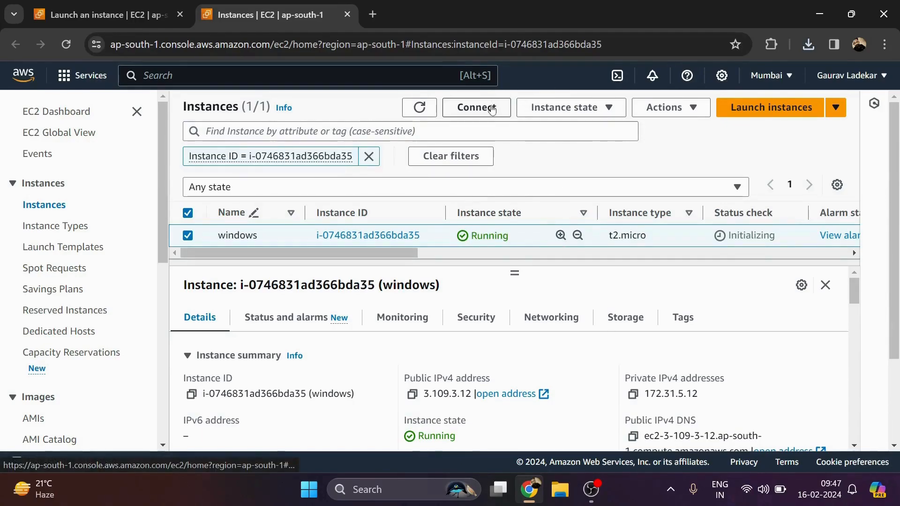
- Open the connection options for the windows instance and download the remote desktop file for the RDP client
click(473, 107)
scroll(173, 342, down, 3)
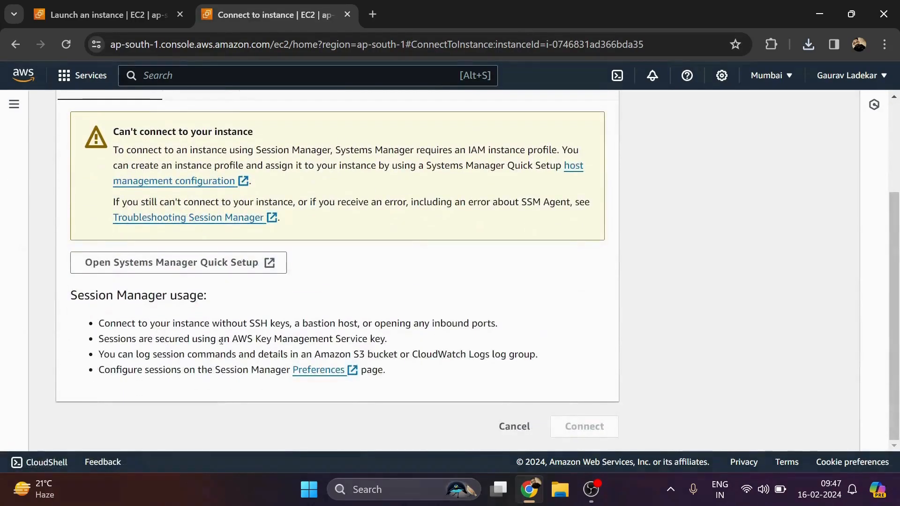
scroll(182, 278, up, 1)
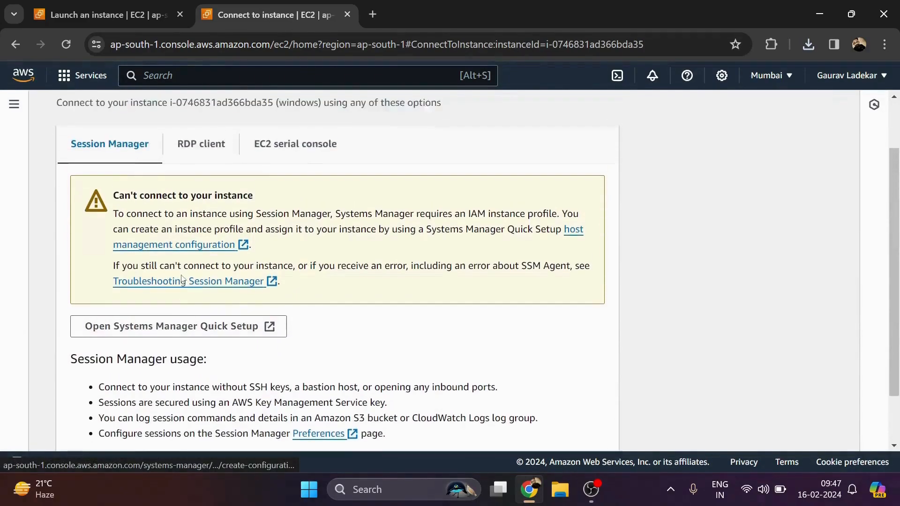
scroll(183, 278, up, 2)
click(194, 213)
scroll(219, 281, down, 3)
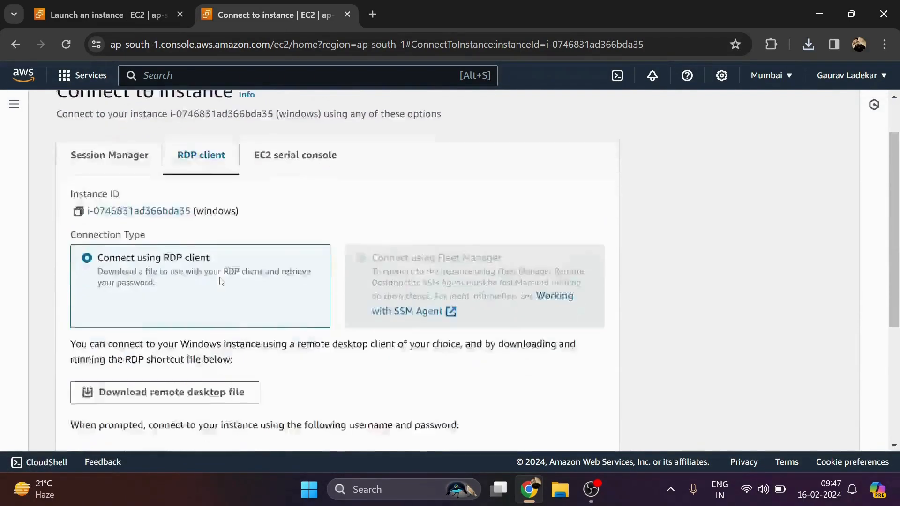
click(163, 311)
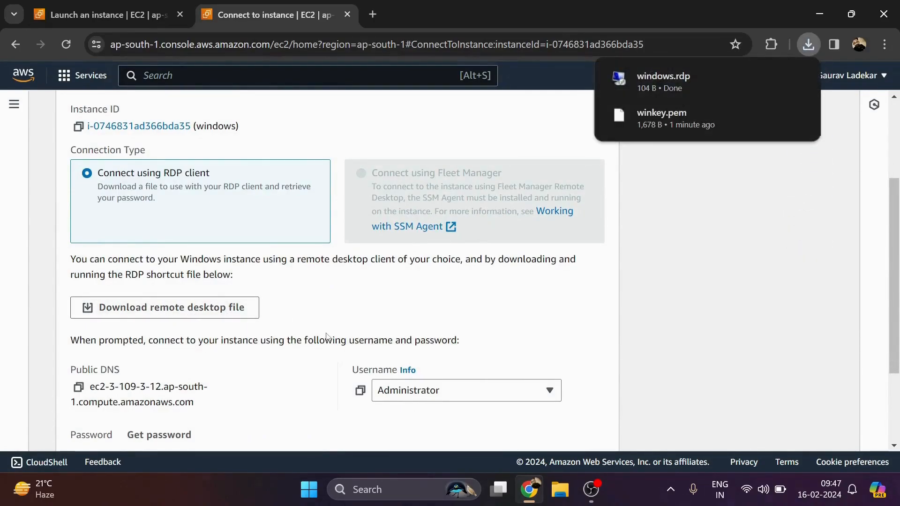
- Request the instance's Windows password and check whether it is available for decryption
scroll(281, 334, down, 3)
click(143, 313)
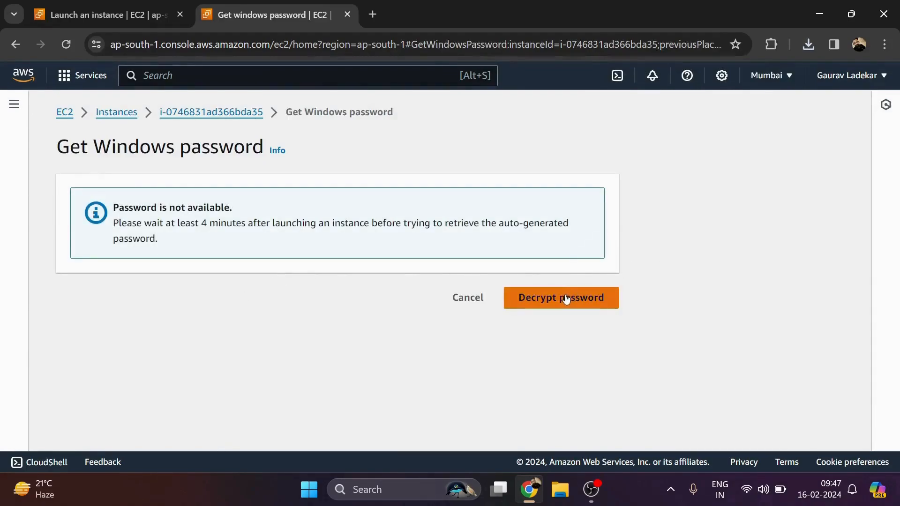
drag(107, 220, 264, 238)
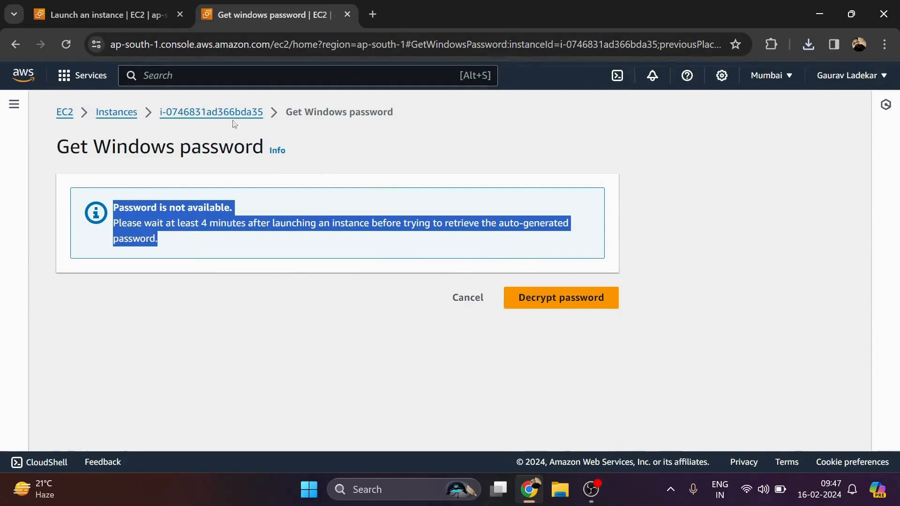
- Return to the instance's summary, reopen its RDP client connection options and request the Windows password again
click(211, 115)
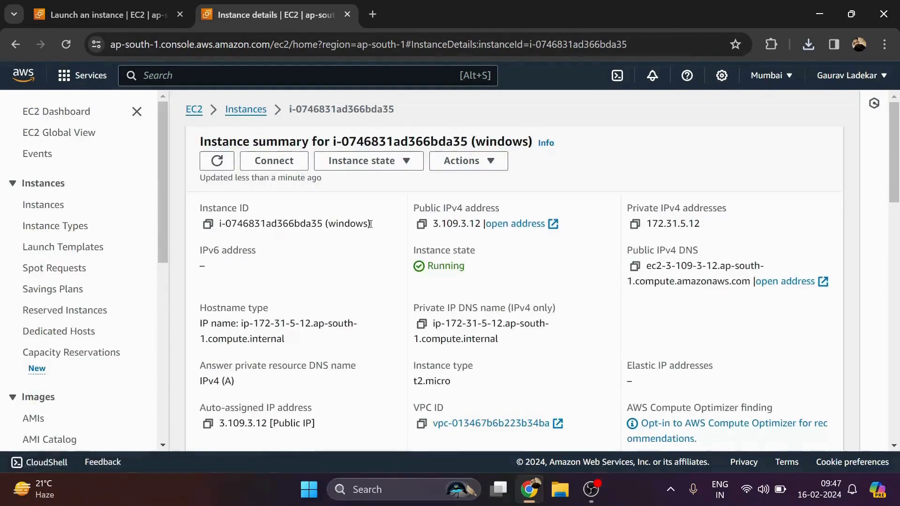
scroll(372, 228, down, 4)
scroll(371, 228, up, 4)
click(283, 164)
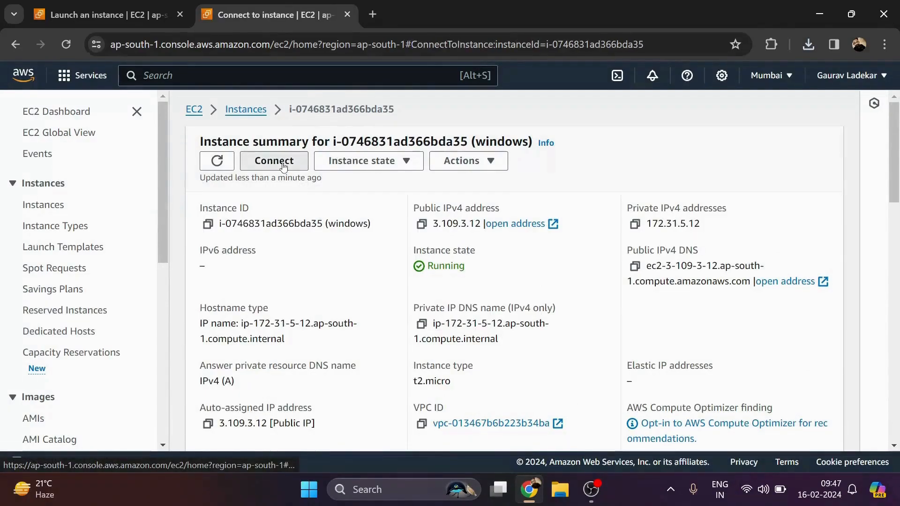
click(202, 212)
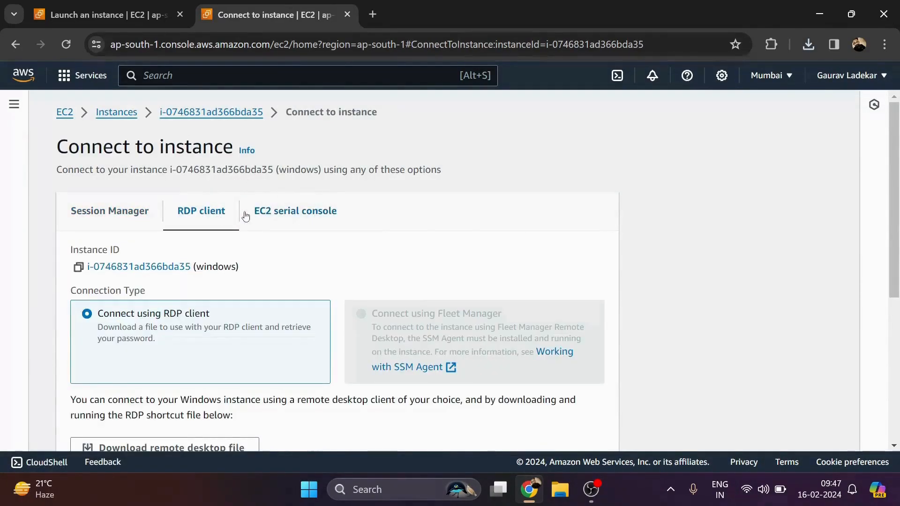
scroll(245, 213, down, 5)
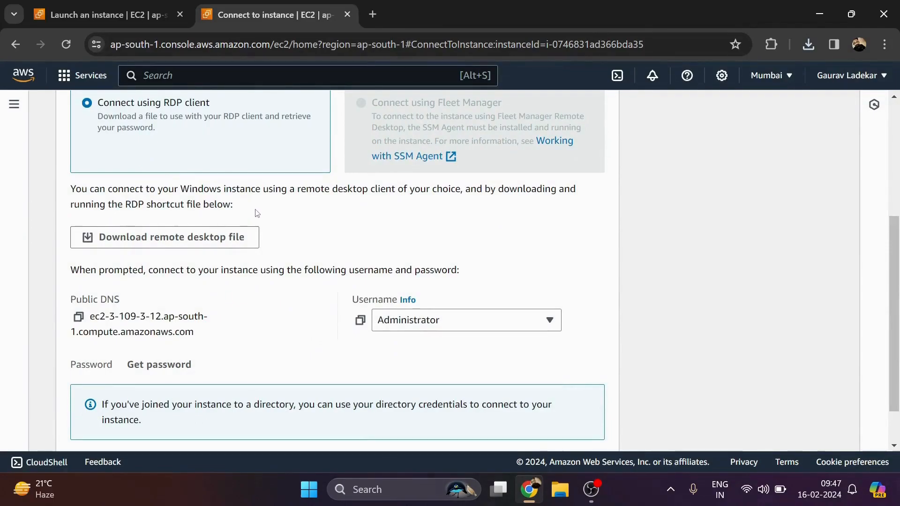
scroll(256, 221, down, 1)
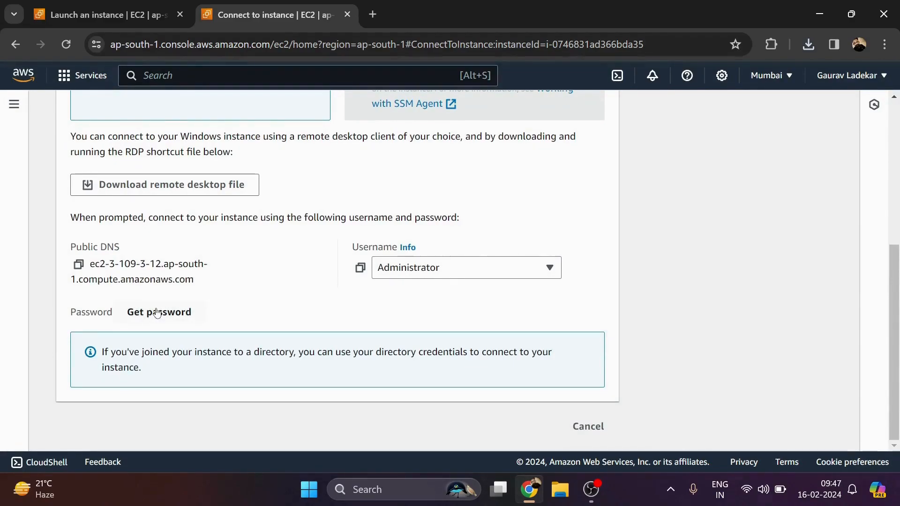
click(157, 313)
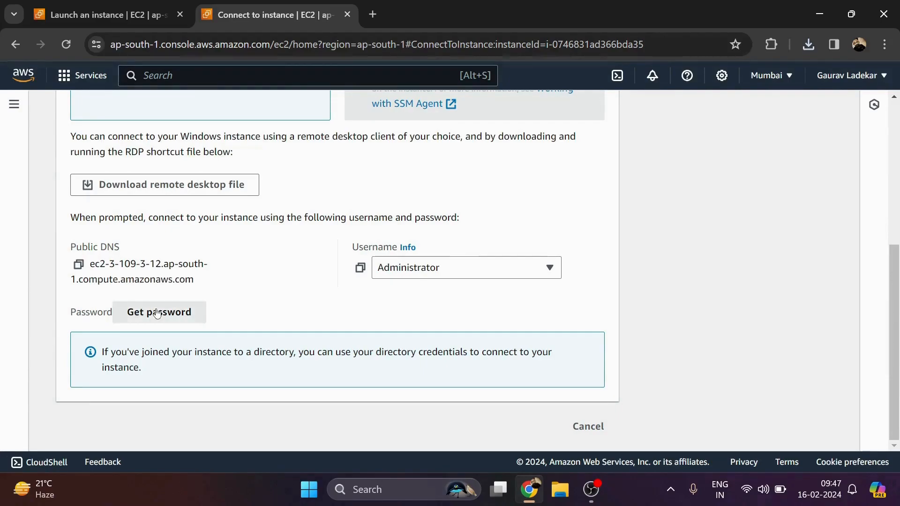
- Decrypt the instance's Windows administrator password with the private key file winkey.pem and copy the password
scroll(156, 309, down, 1)
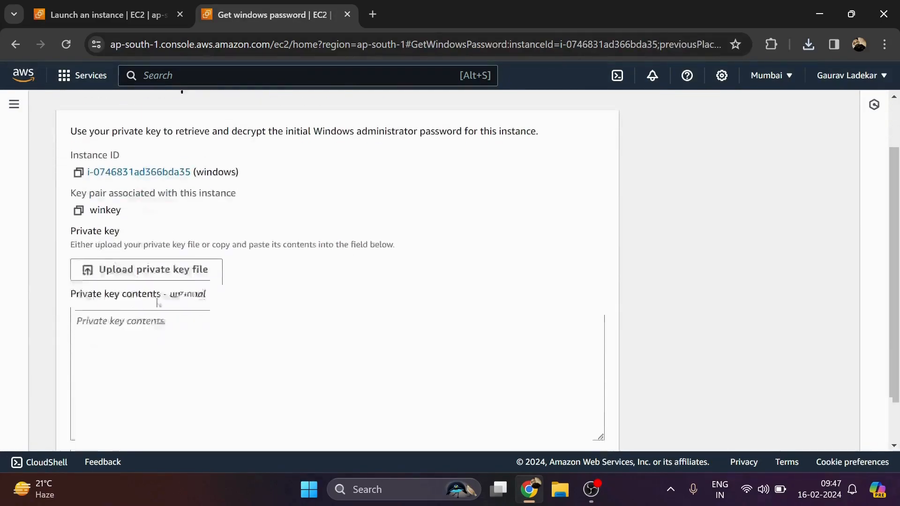
click(161, 269)
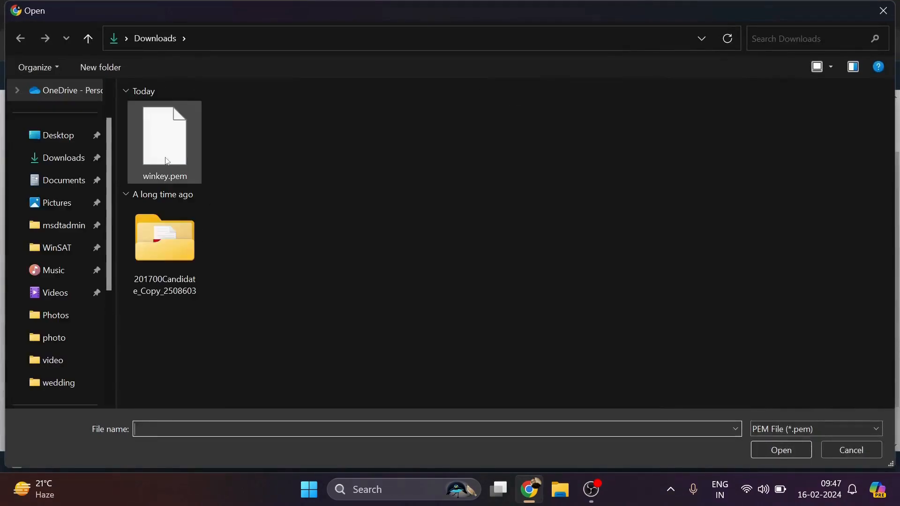
double_click(169, 150)
scroll(233, 257, down, 5)
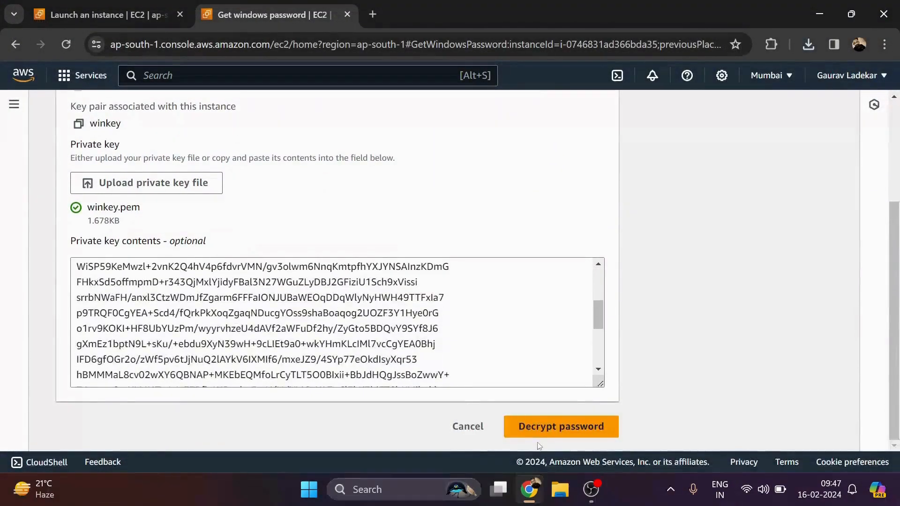
click(534, 425)
scroll(293, 342, down, 3)
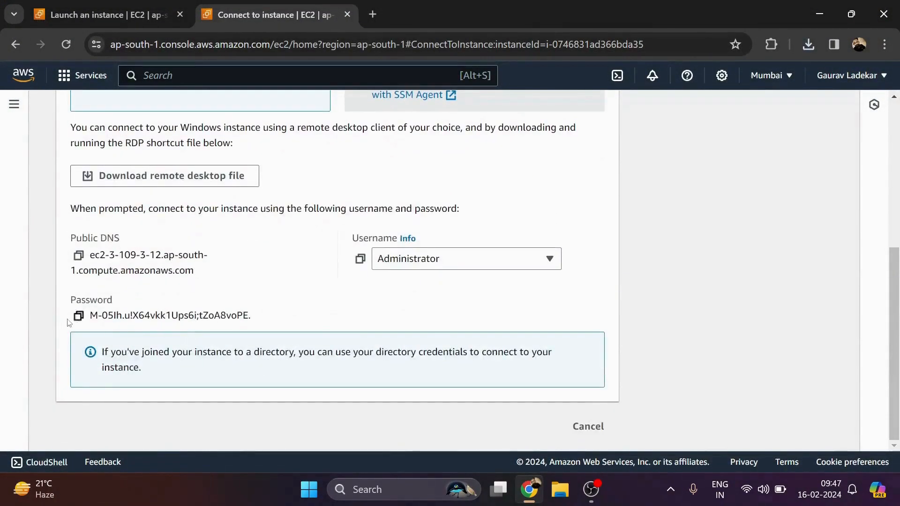
click(78, 317)
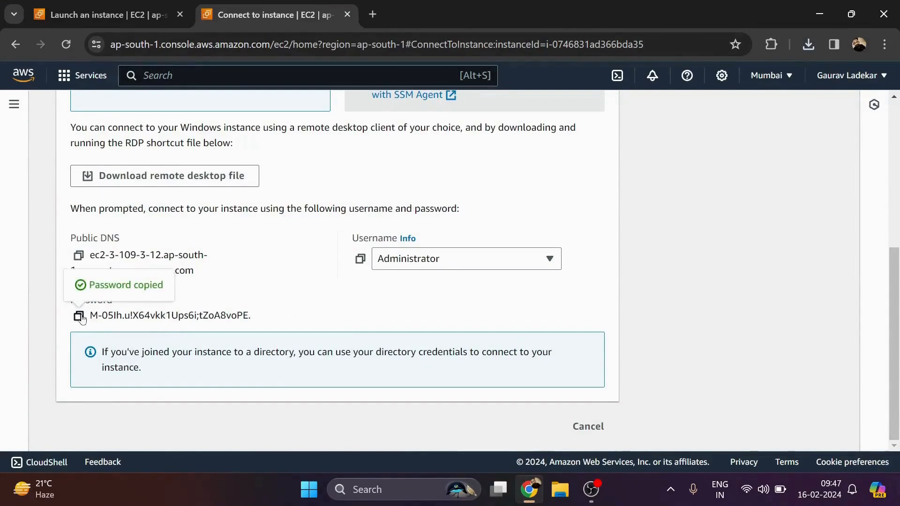
- Open the downloaded windows.rdp file in Remote Desktop Connection and start connecting to the instance
click(809, 44)
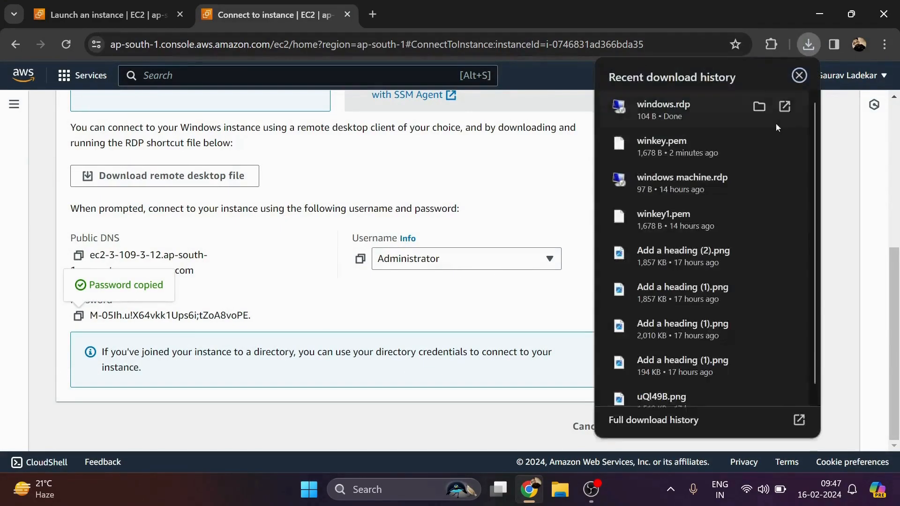
click(695, 112)
click(547, 319)
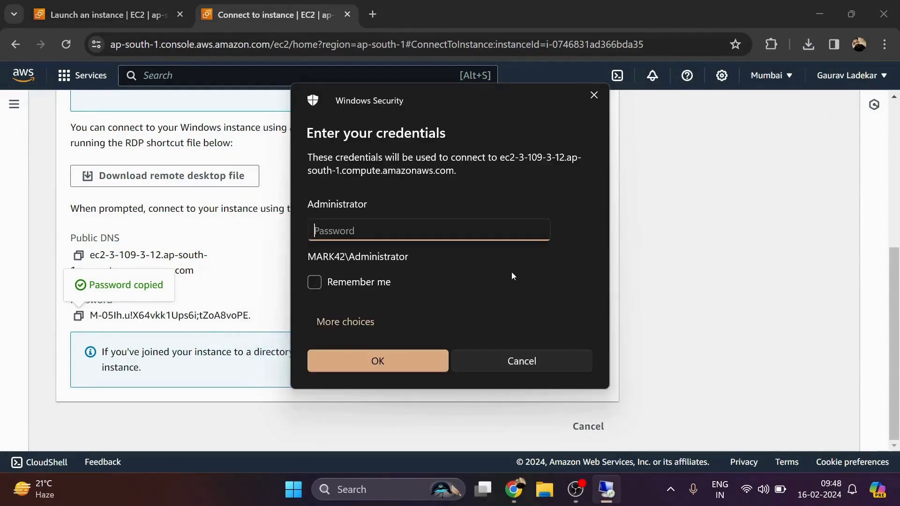
- Paste the Administrator password into the credentials prompt, submit it and accept the remote computer's untrusted certificate
key(ctrl+v)
click(541, 236)
click(429, 366)
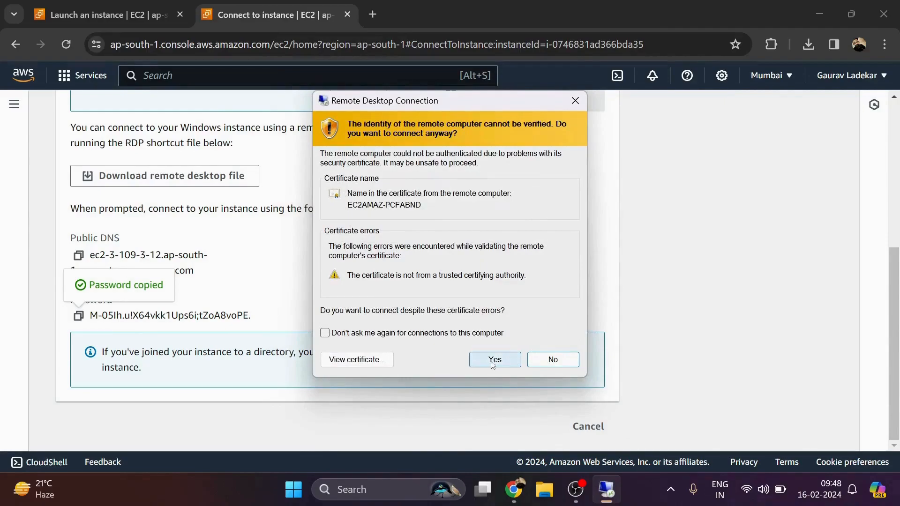
click(493, 361)
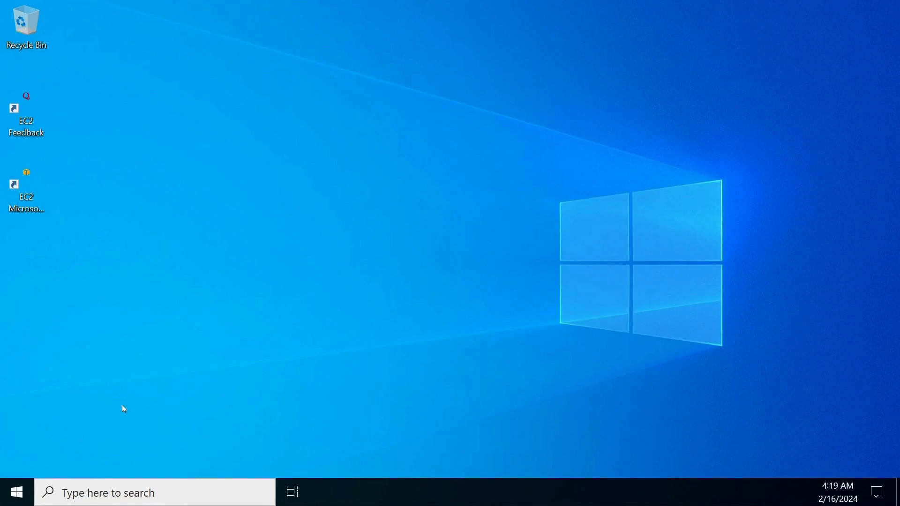
- Allow the remote Windows server to be discoverable by other devices on Network 2, leaving the desktop clear
key(super)
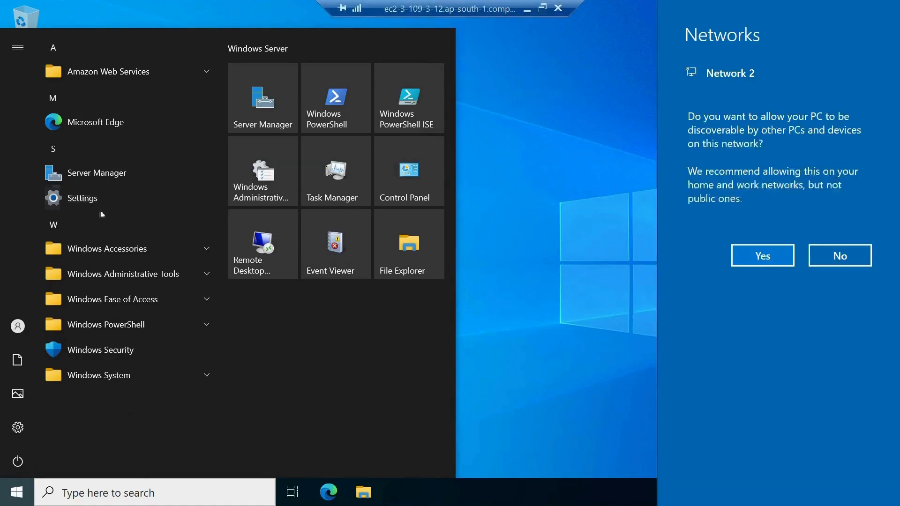
click(790, 257)
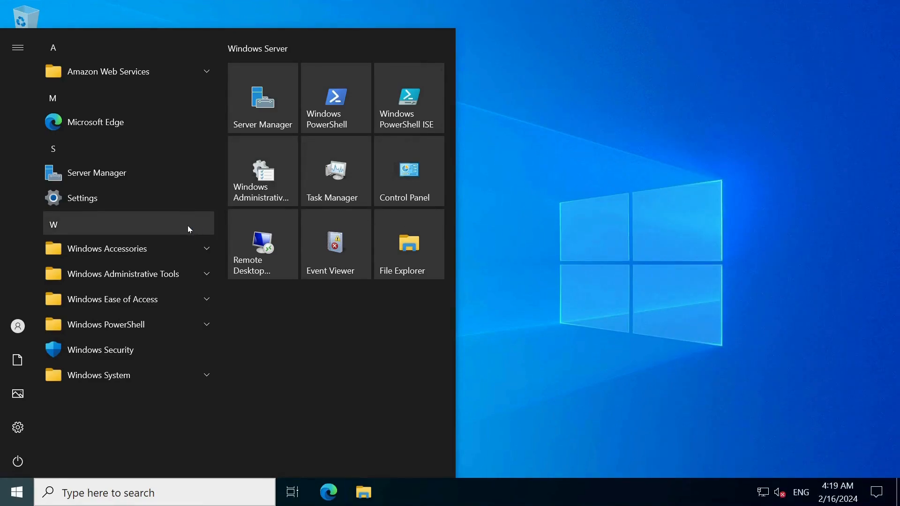
click(597, 200)
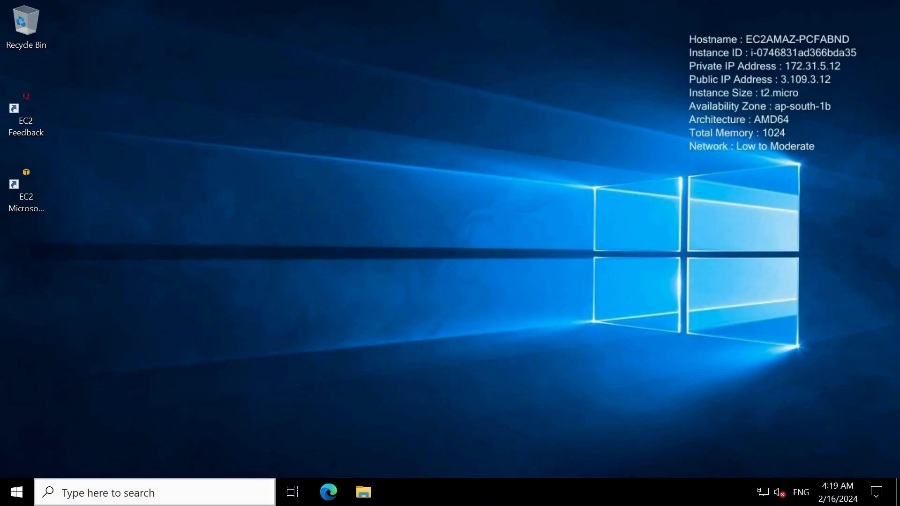
- Search the remote server for Command Prompt, open it and reposition its window on the desktop
click(16, 492)
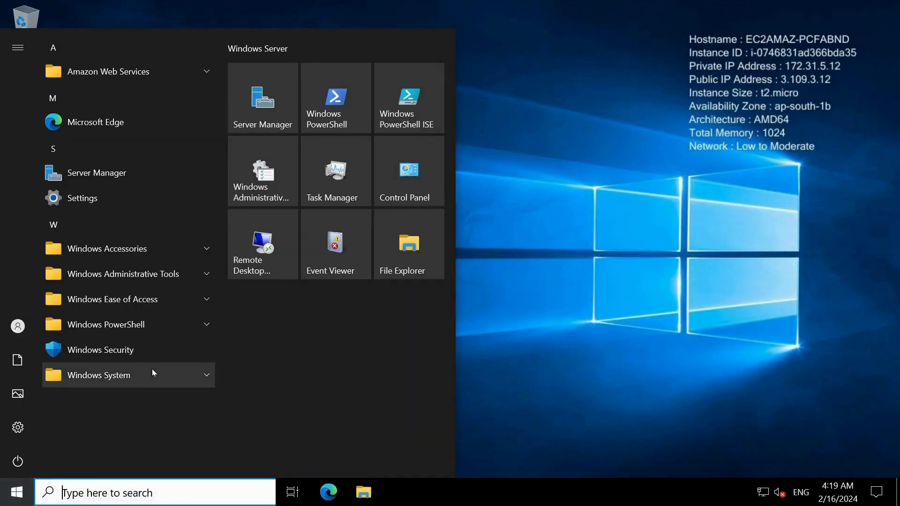
text(com)
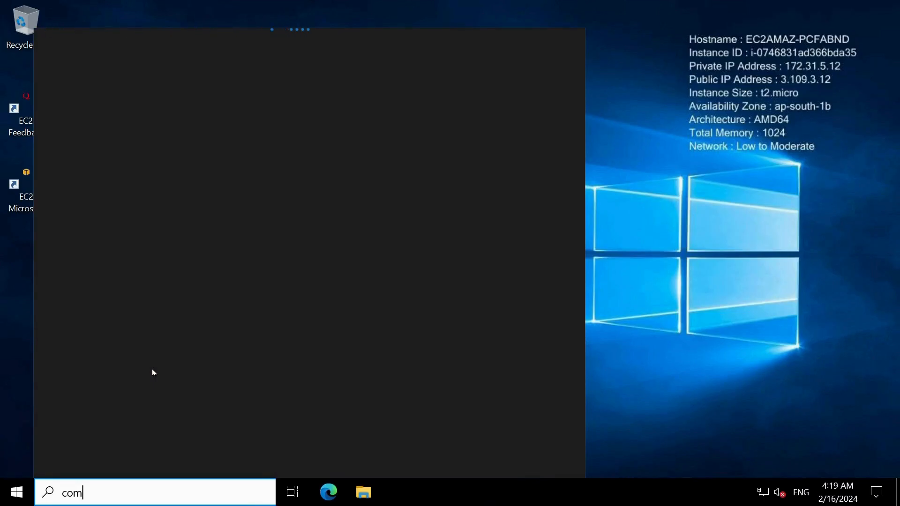
text(ma)
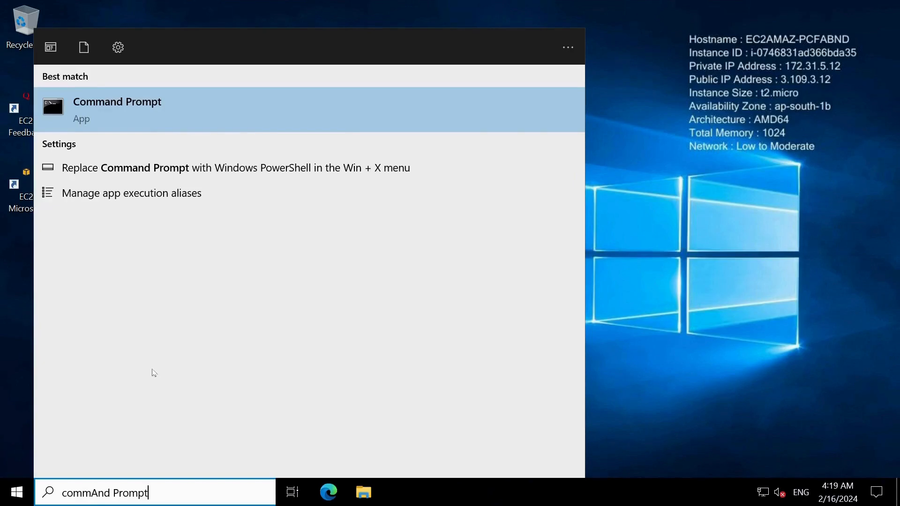
key(Return)
drag(392, 119, 333, 44)
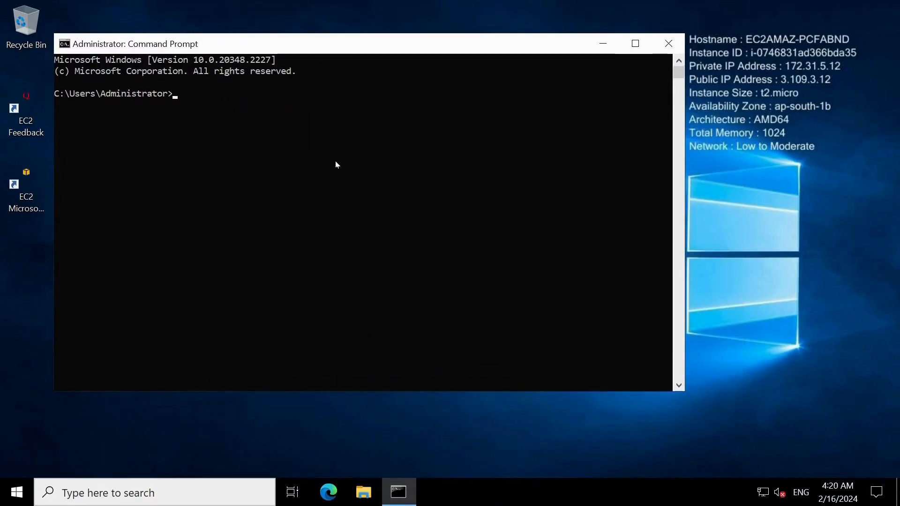
- List the Administrator folder's contents with the dir command, and enter exit at the prompt
text(dir)
key(Return)
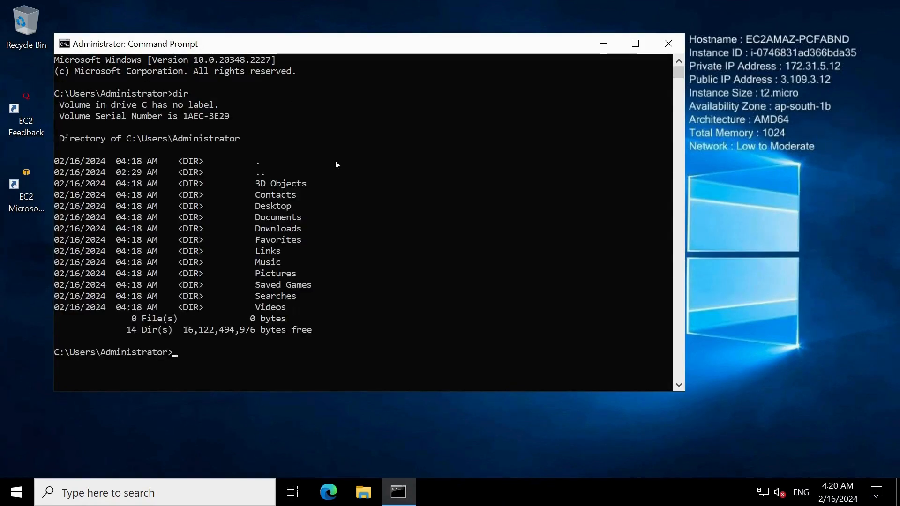
text(exit)
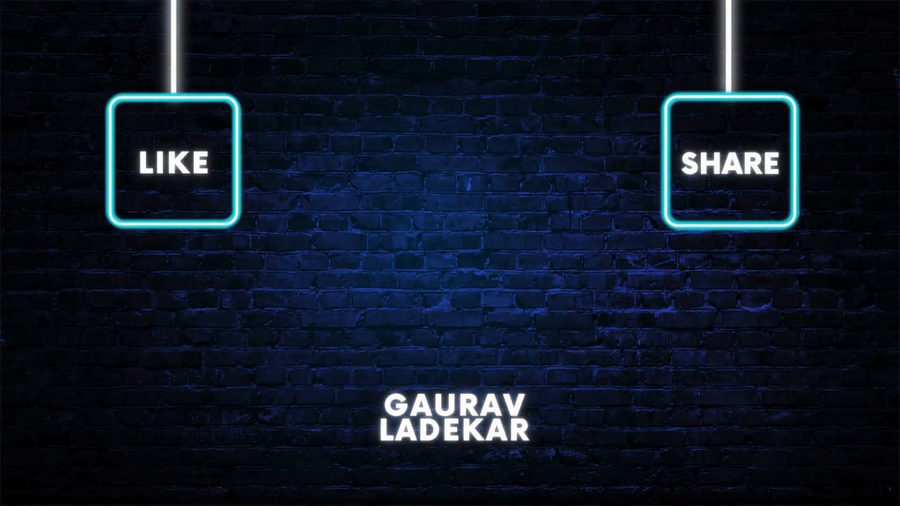